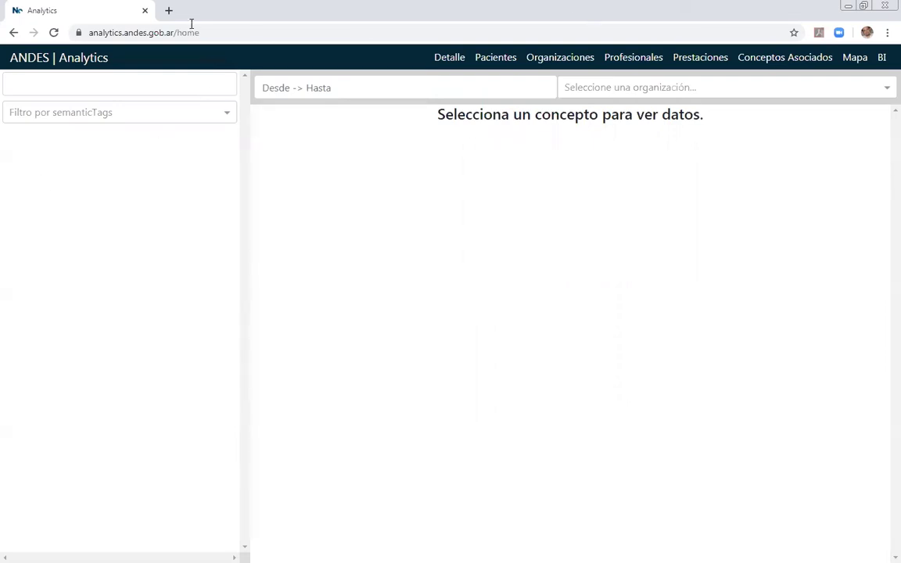
Step: Search for the concept CONSULTA DE PEDIATRIA and open the details of consulta de pediatría (procedimiento)
left_click(67, 85)
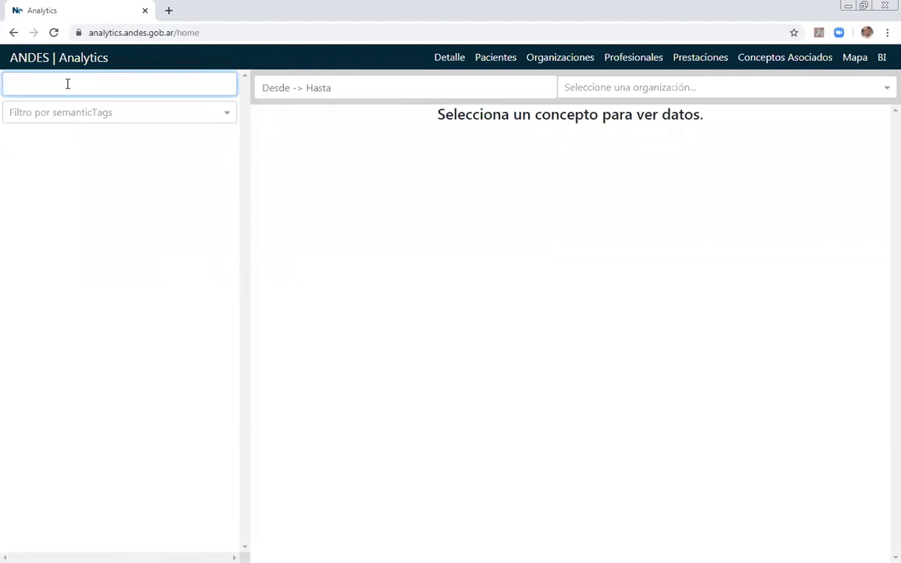
type("cONSULTA DE PE")
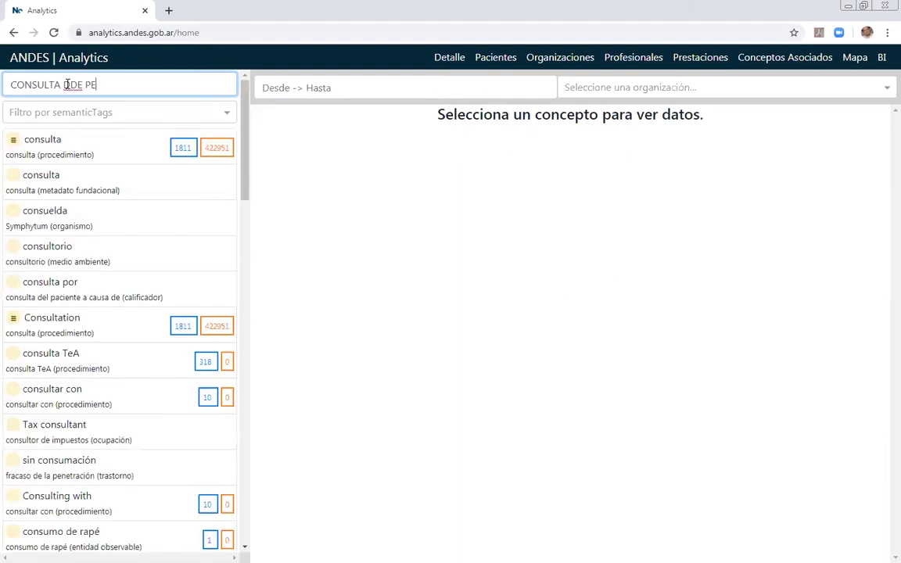
type("DIATRIA")
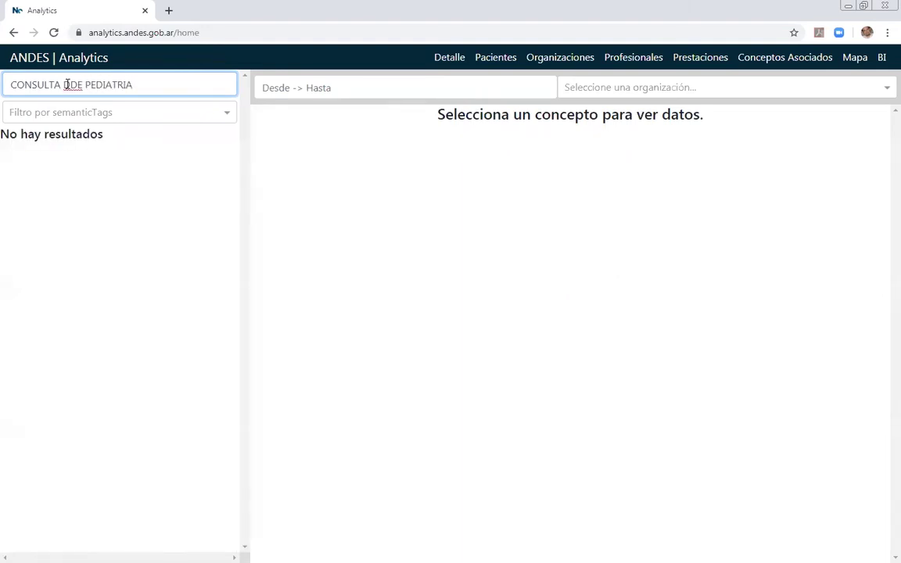
key("BackSpace")
key("BackSpace")
key("BackSpace")
key("BackSpace")
key("BackSpace")
key("BackSpace")
key("BackSpace")
key("BackSpace")
key("BackSpace")
key("BackSpace")
key("BackSpace")
type("E ")
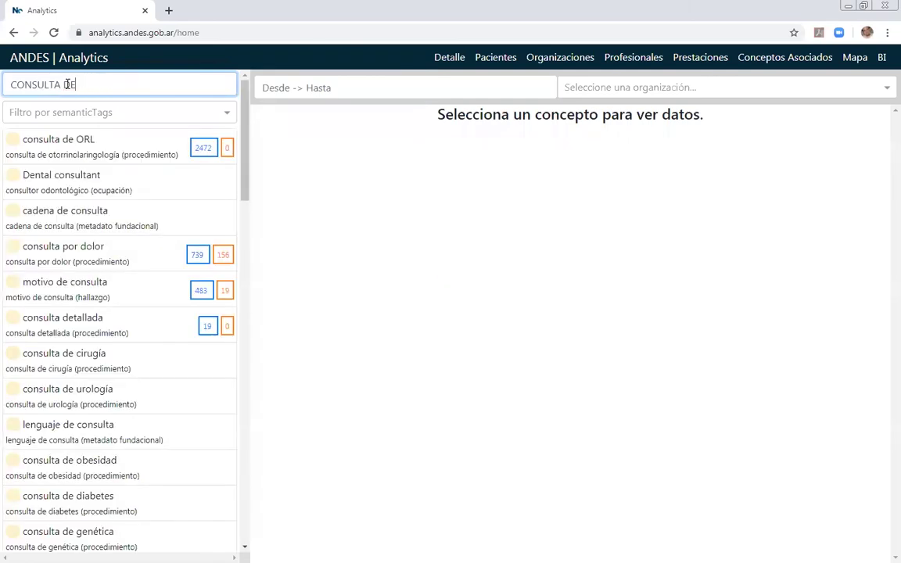
type("PEDIATRIA")
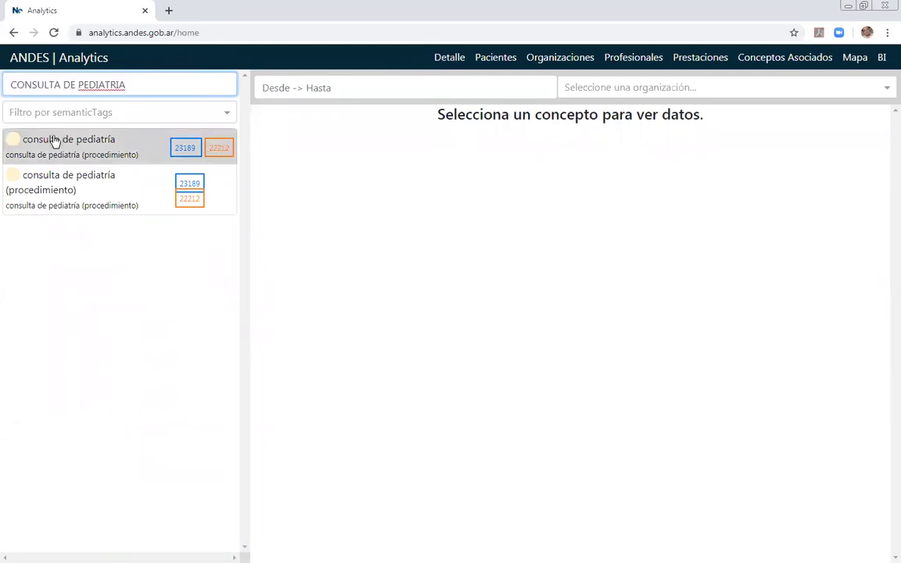
left_click(79, 149)
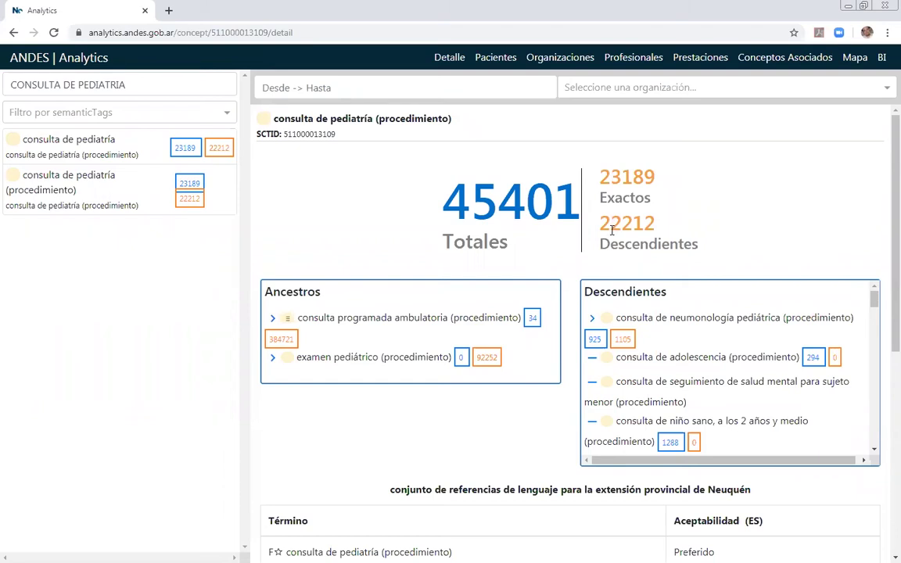
Step: Expand the descendant consulta de neumonología pediátrica and examine the concept's accepted terms and relationship diagram
left_click(591, 321)
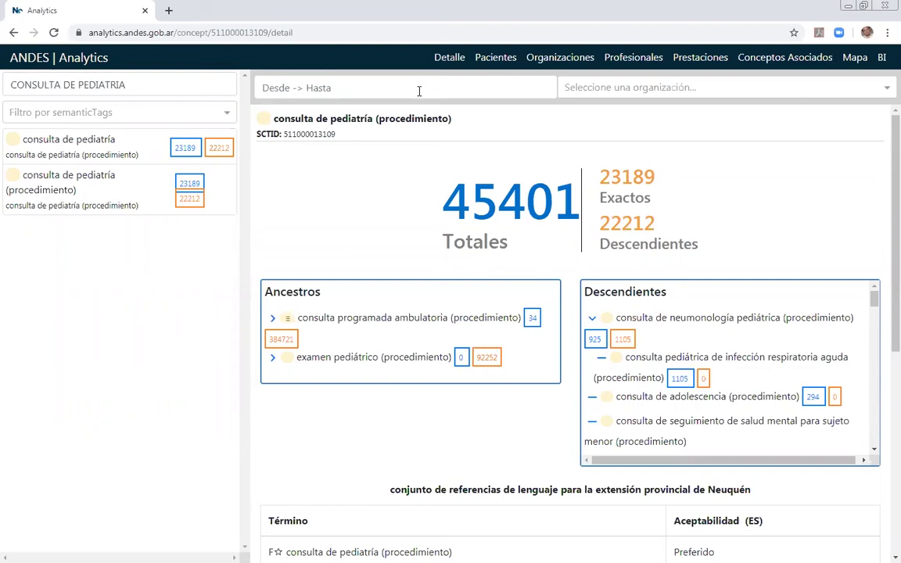
scroll(422, 156, "down", 3)
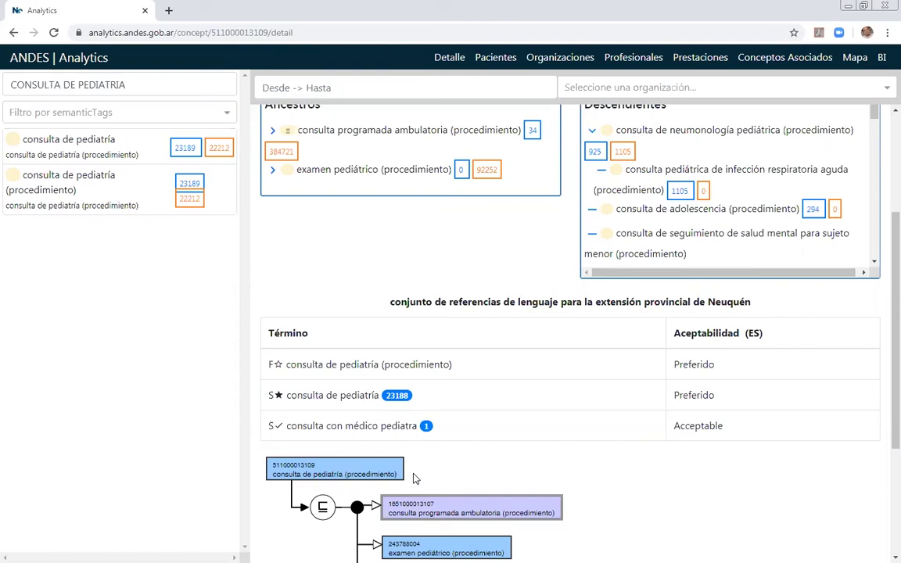
scroll(373, 425, "down", 3)
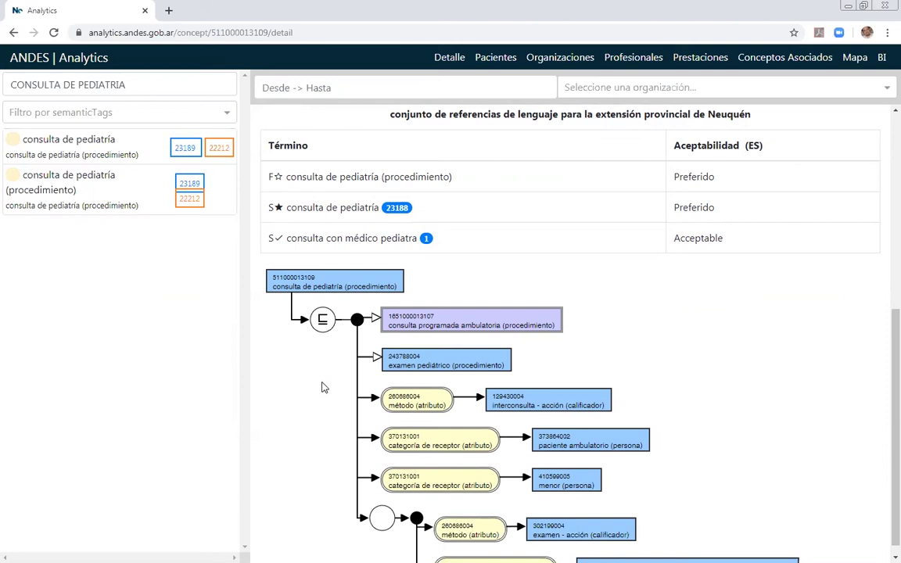
scroll(323, 387, "down", 1)
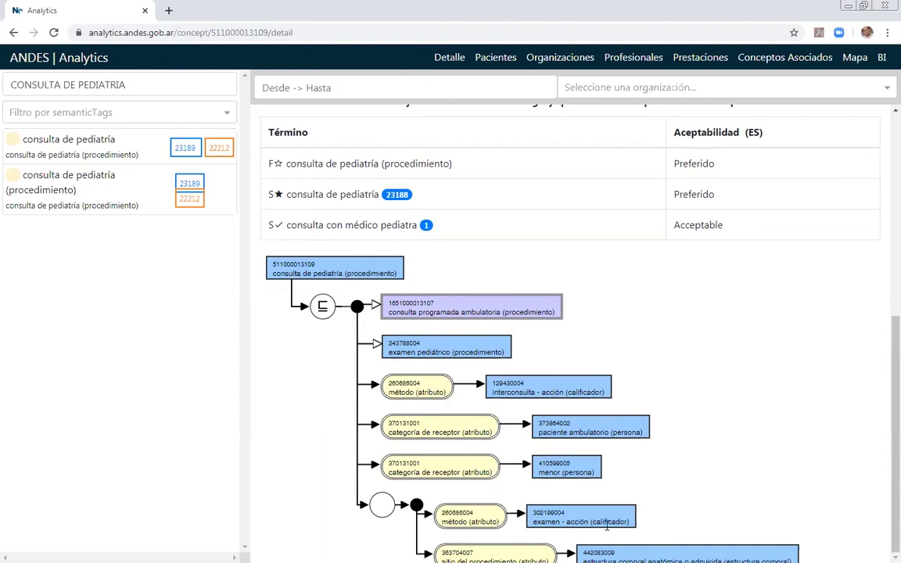
scroll(605, 527, "up", 4)
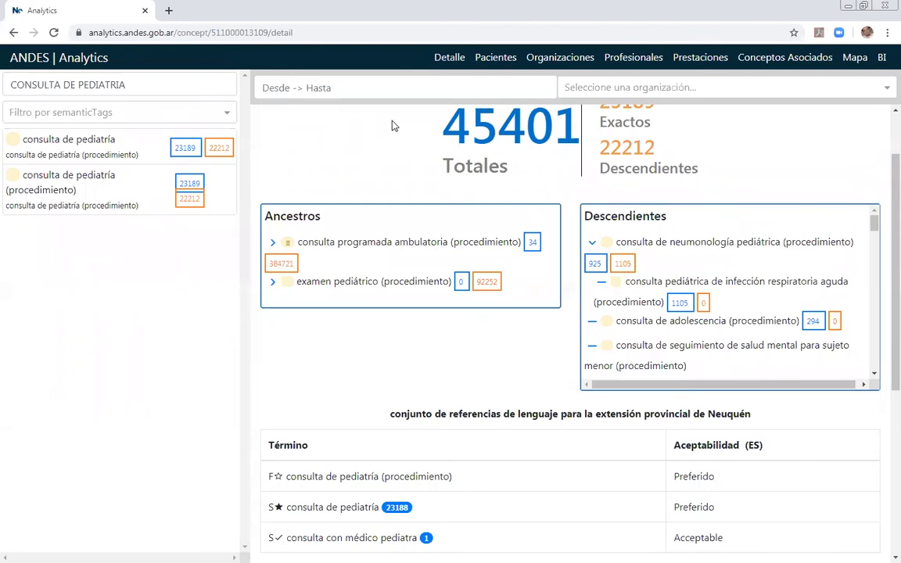
Step: Show the concept's patient breakdown by age range using the Paciente Únicos metric
left_click(492, 59)
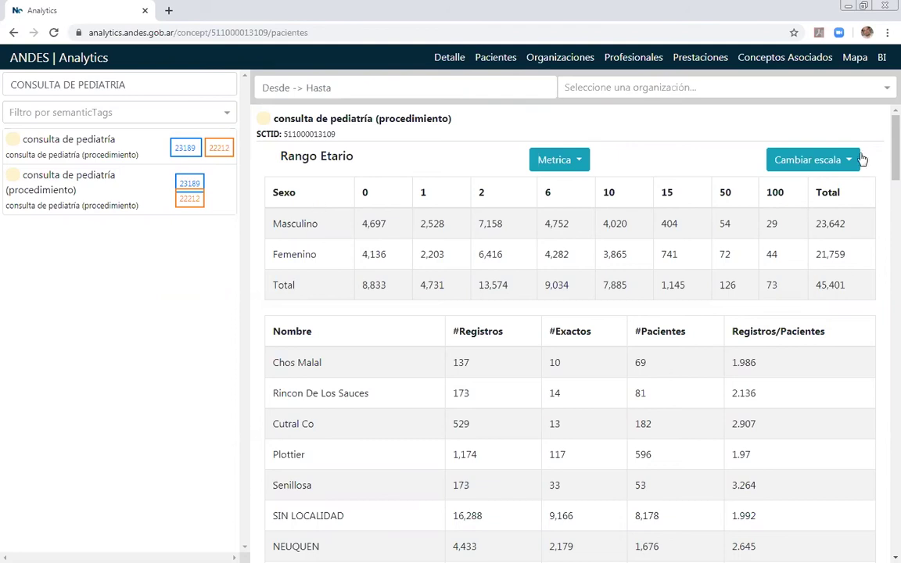
left_click(580, 162)
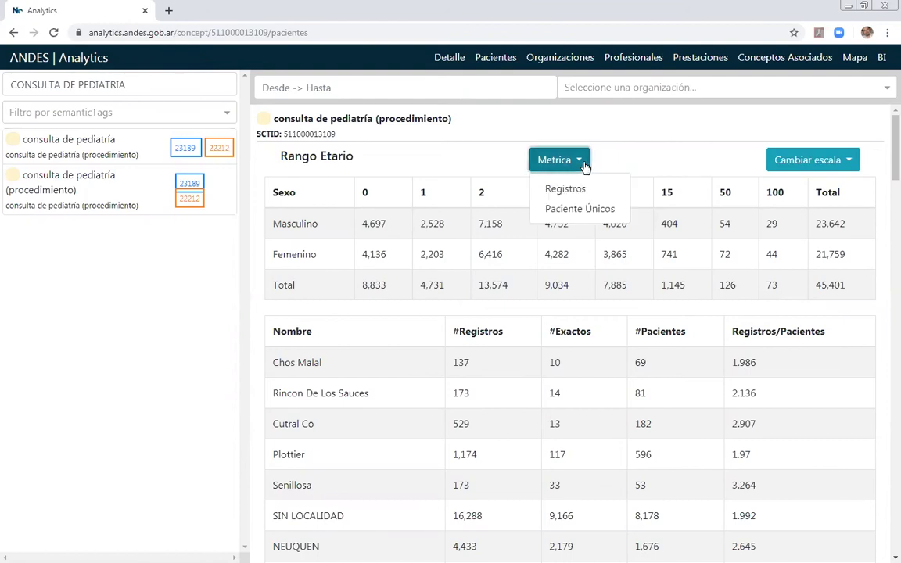
left_click(552, 217)
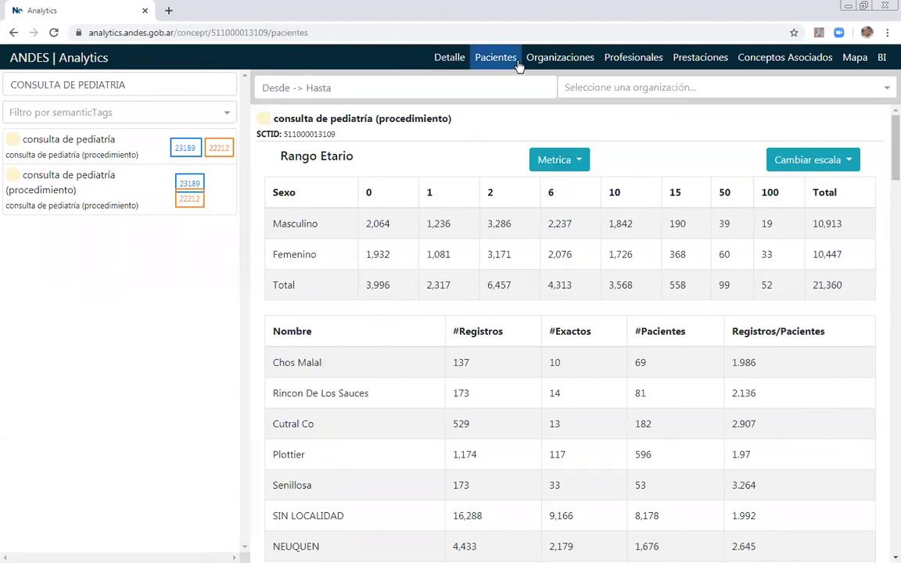
Step: Review the pediatric consultation records by organization and by professional
left_click(587, 62)
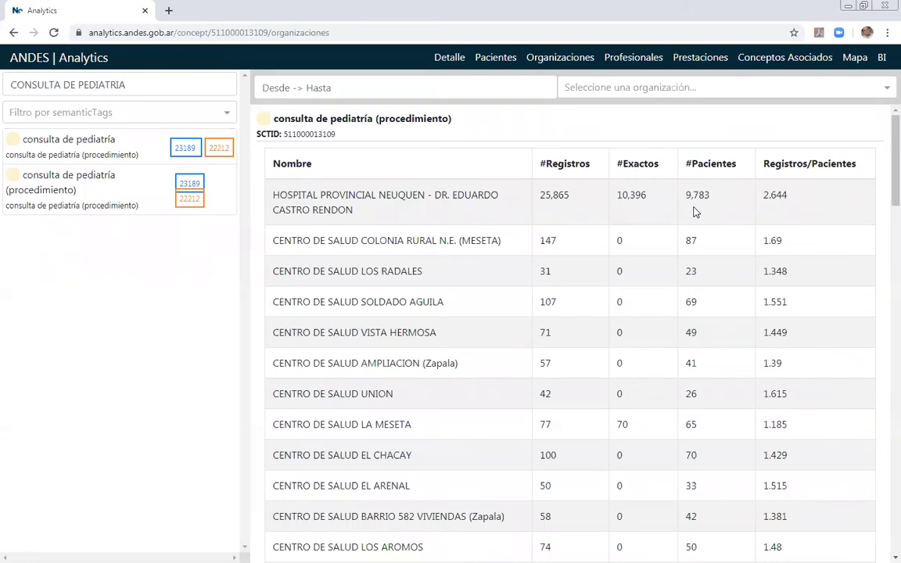
left_click(635, 58)
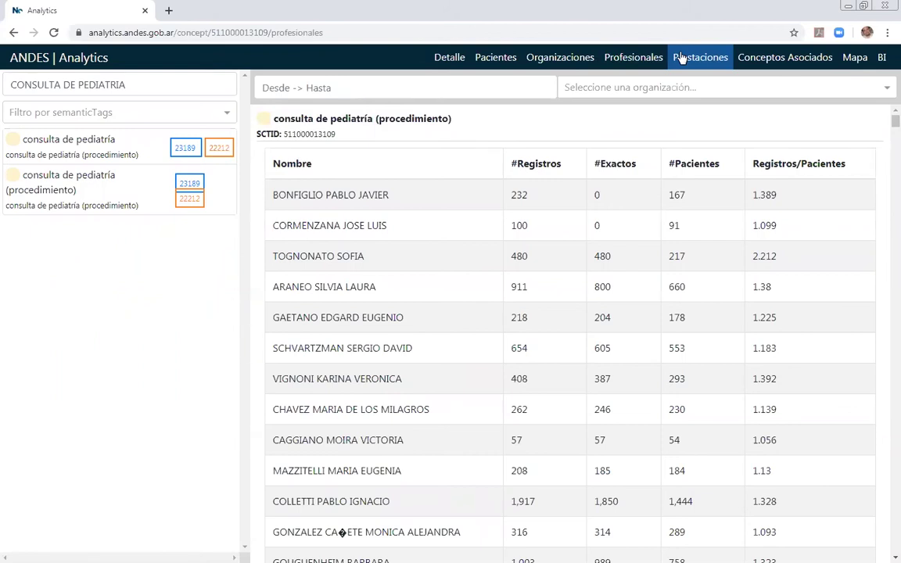
Step: Search for ESQUIZOFRENIA and open the details of the concept esquizofrenia (trastorno)
triple_click(80, 84)
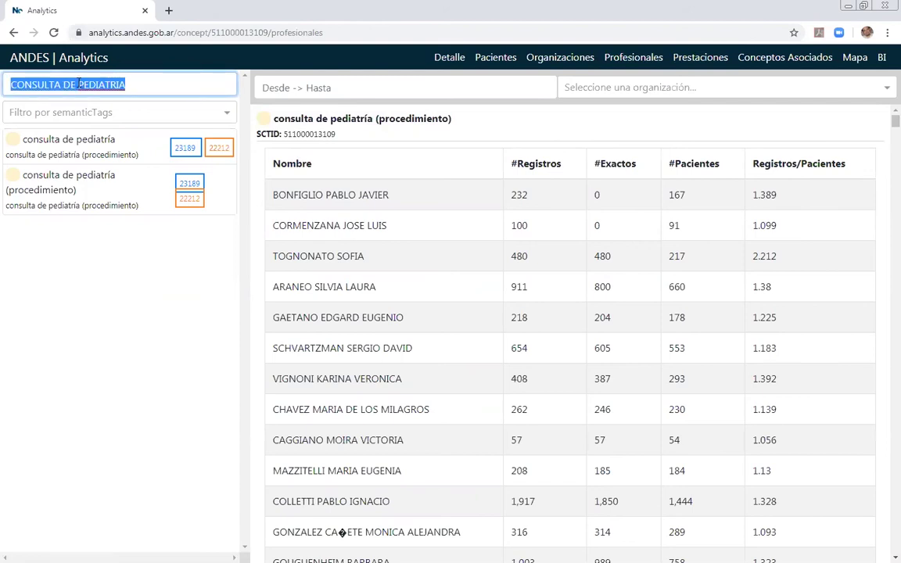
type("ESQUIZOF")
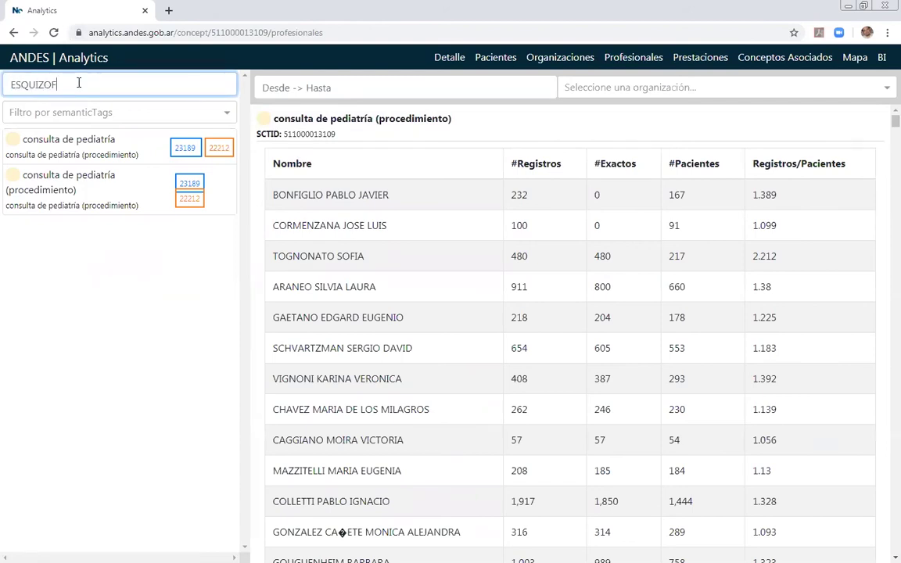
type("RENIA")
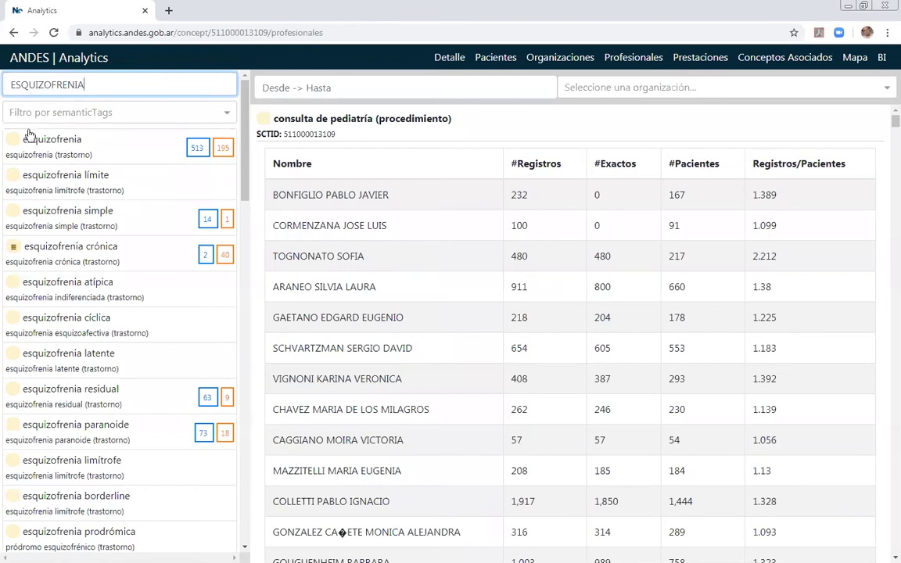
left_click(86, 160)
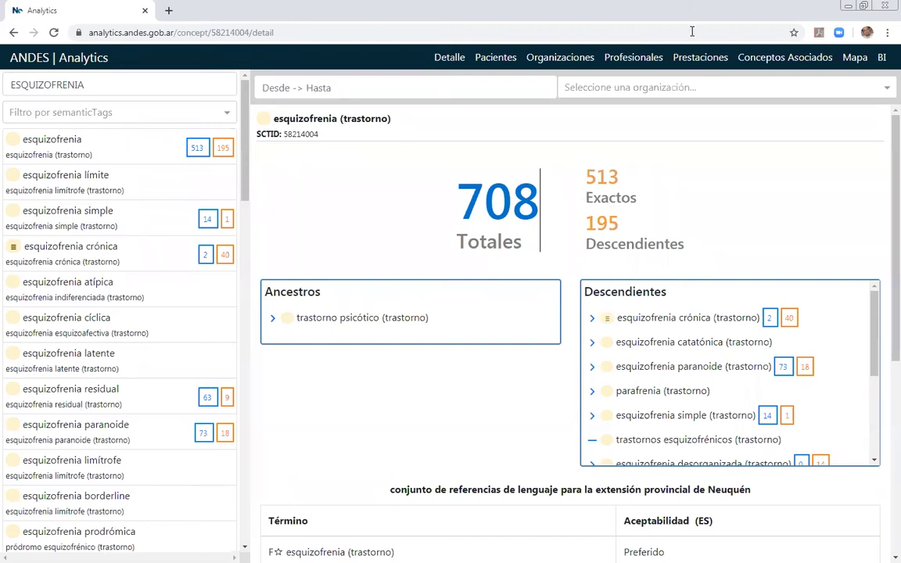
Step: Show the healthcare services (prestaciones) recorded for esquizofrenia, sorted by number of records in descending order
left_click(688, 56)
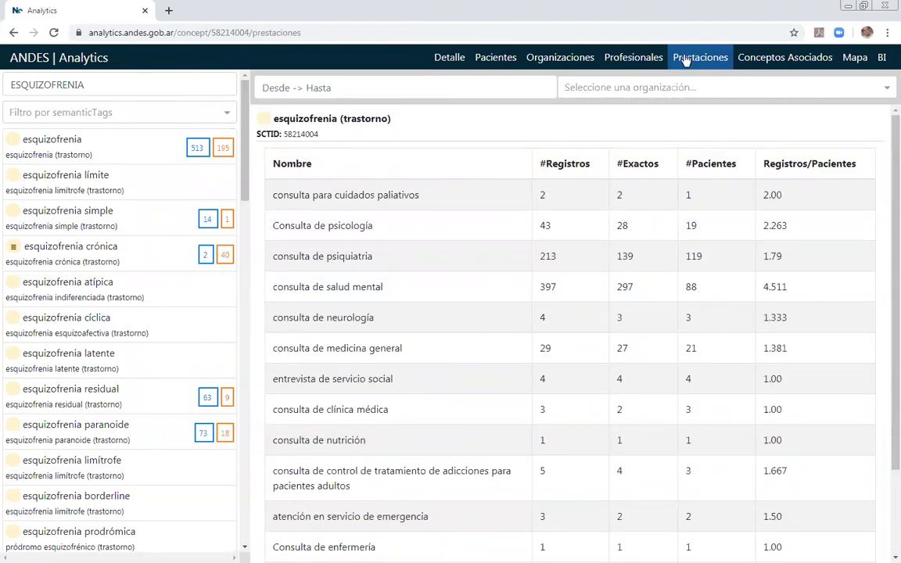
left_click(599, 168)
left_click(599, 168)
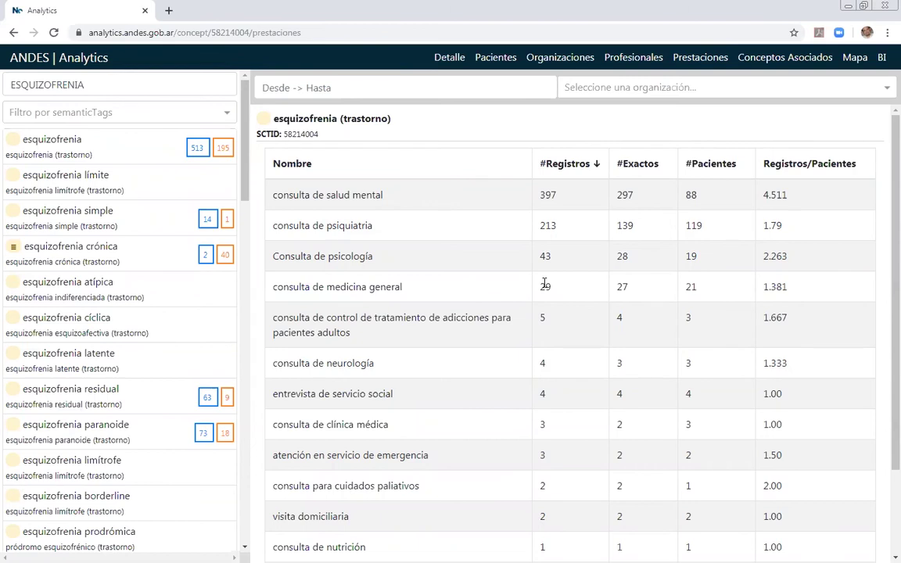
Step: View the concepts associated with esquizofrenia as a chart and return to their table
left_click(791, 58)
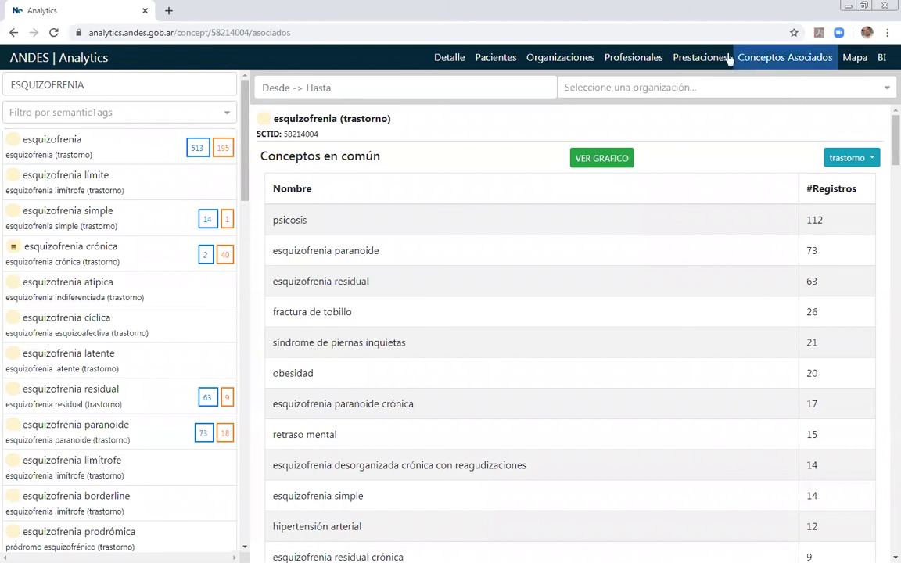
left_click(582, 157)
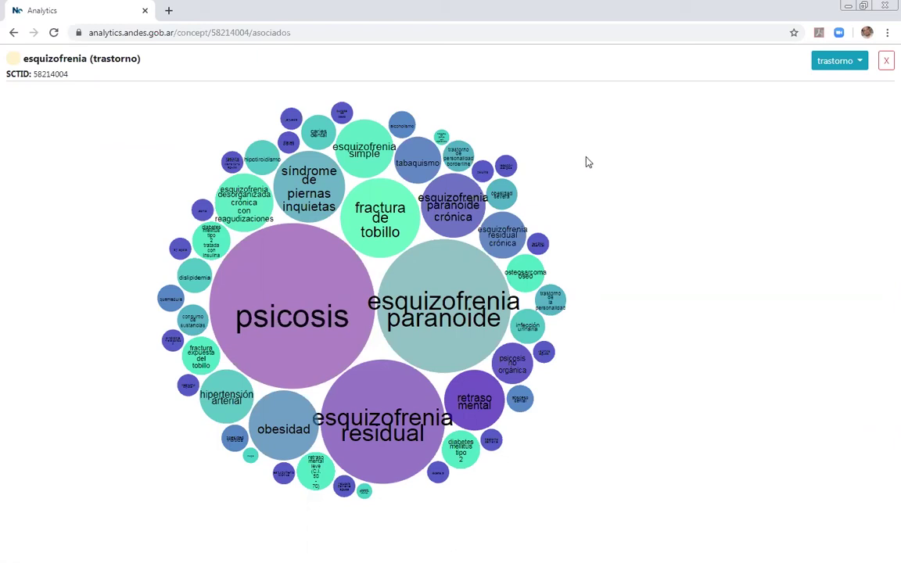
left_click(860, 62)
left_click(822, 99)
left_click(886, 62)
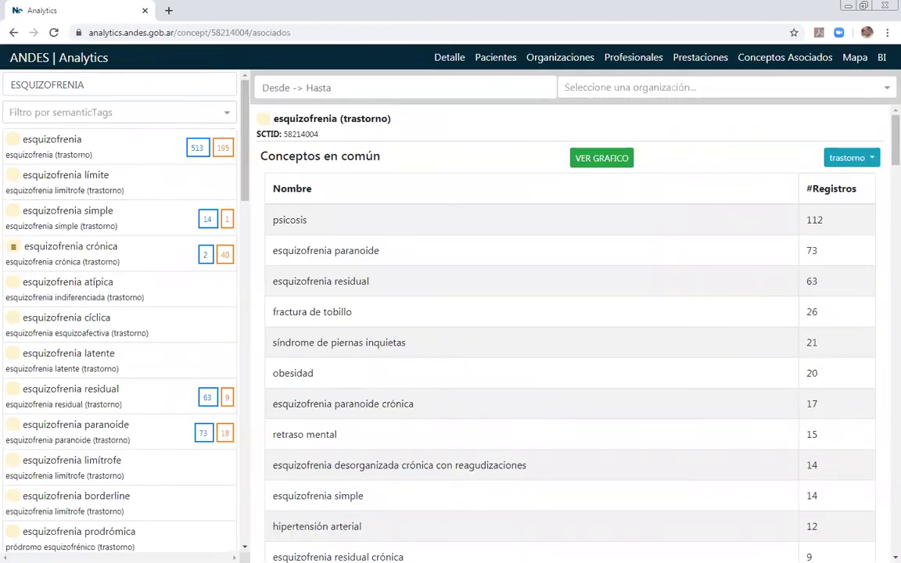
Step: Look up VIVIENDA INADECUADA and show the concepts associated with condiciones de vivienda inadecuadas
double_click(75, 84)
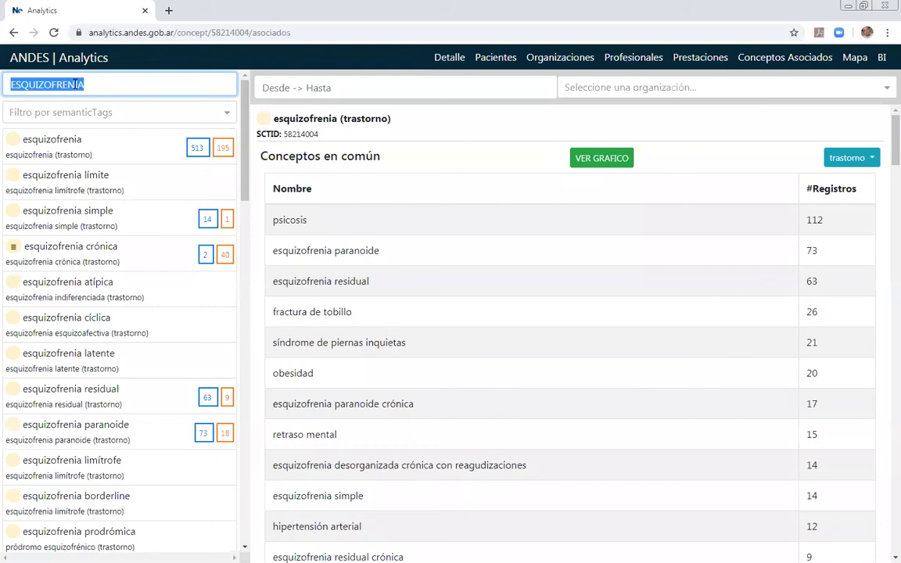
type("VIVIENDA INDADECUADA")
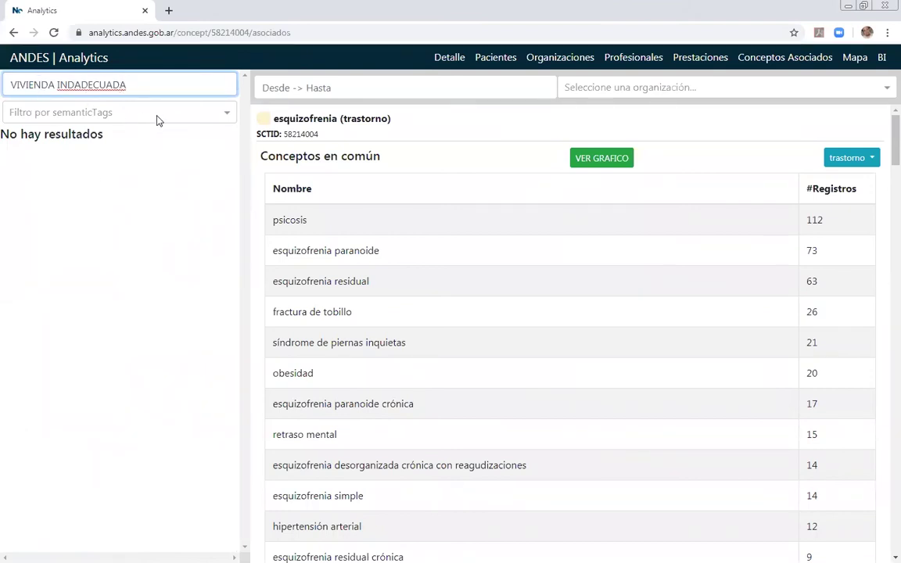
left_click(72, 84)
key("Delete")
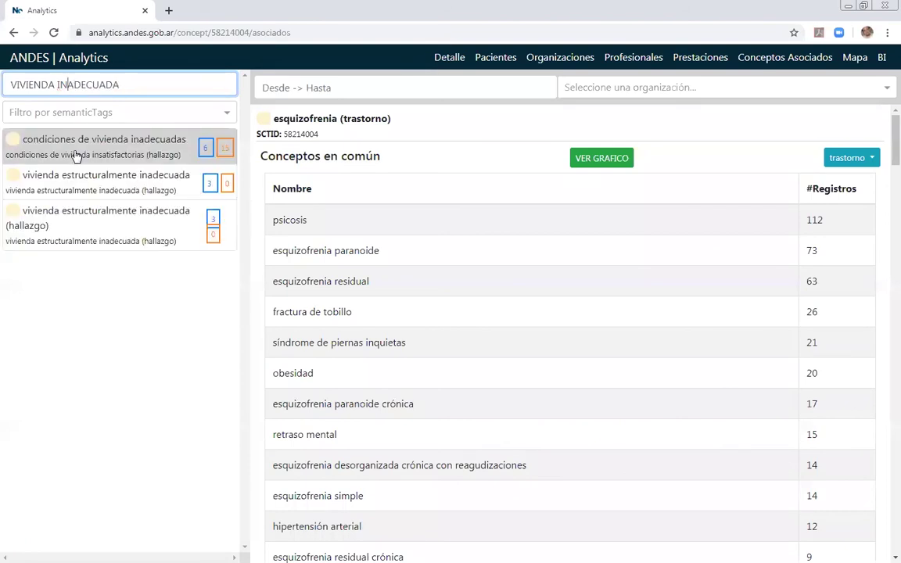
double_click(76, 155)
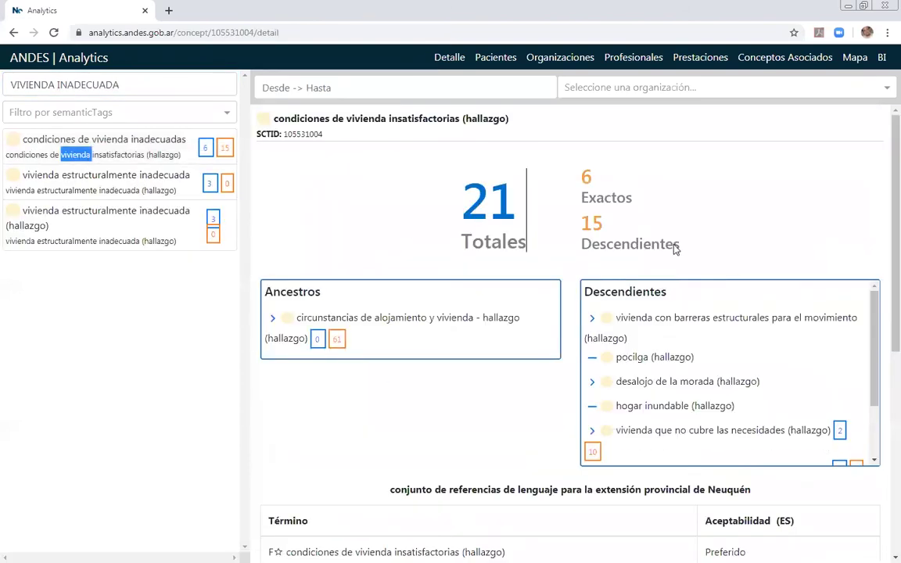
left_click(793, 58)
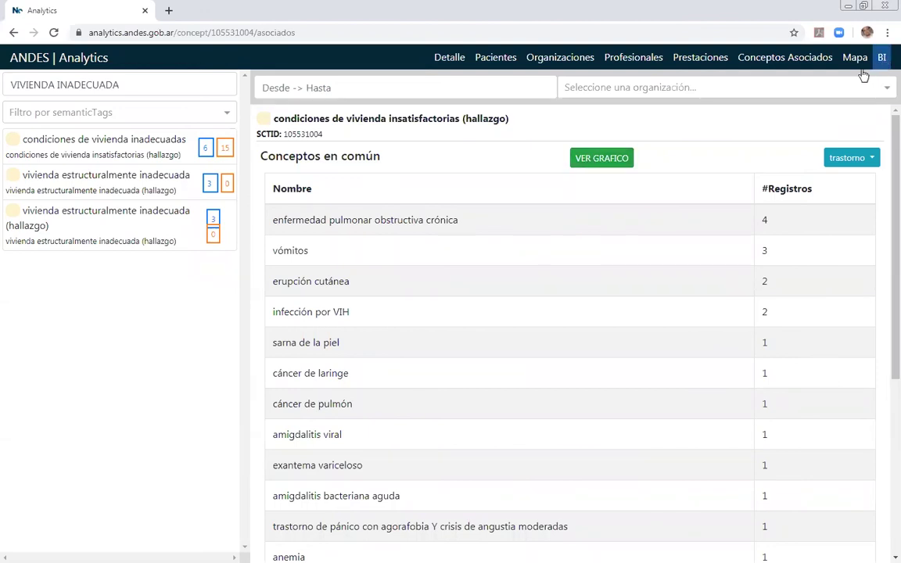
Step: Look up CONSULTA DE PEDIATRIA and display the consulta de pediatría procedure on the map
triple_click(101, 83)
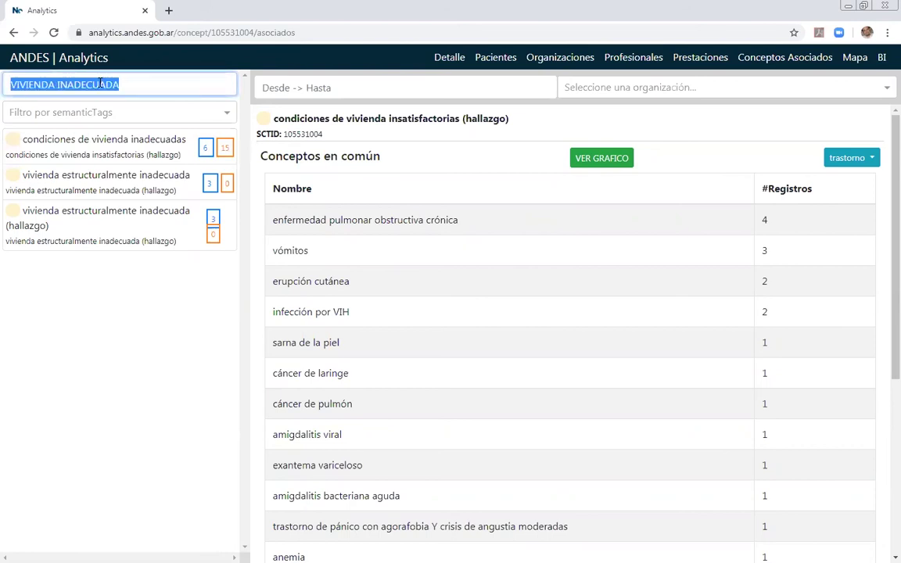
type("CONSU")
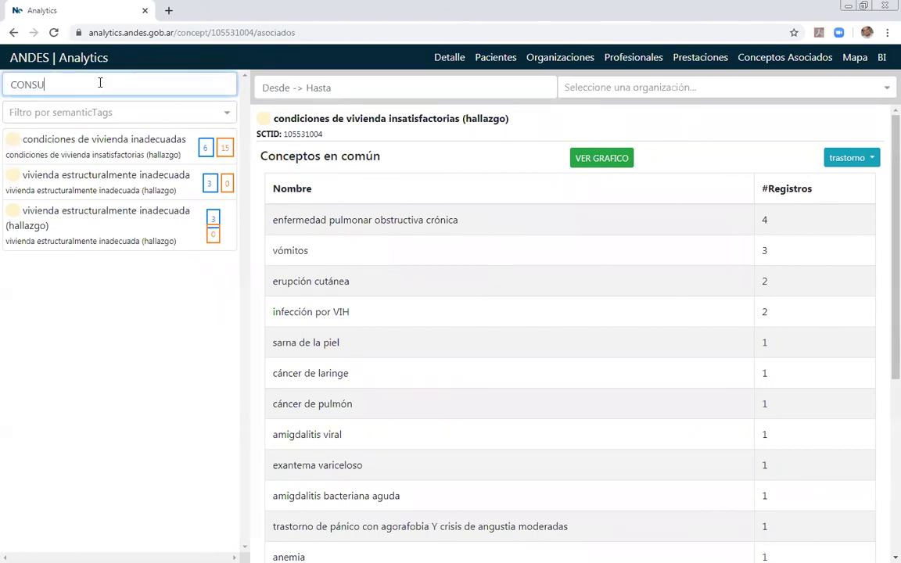
type("LTA DE PEDIATRIA")
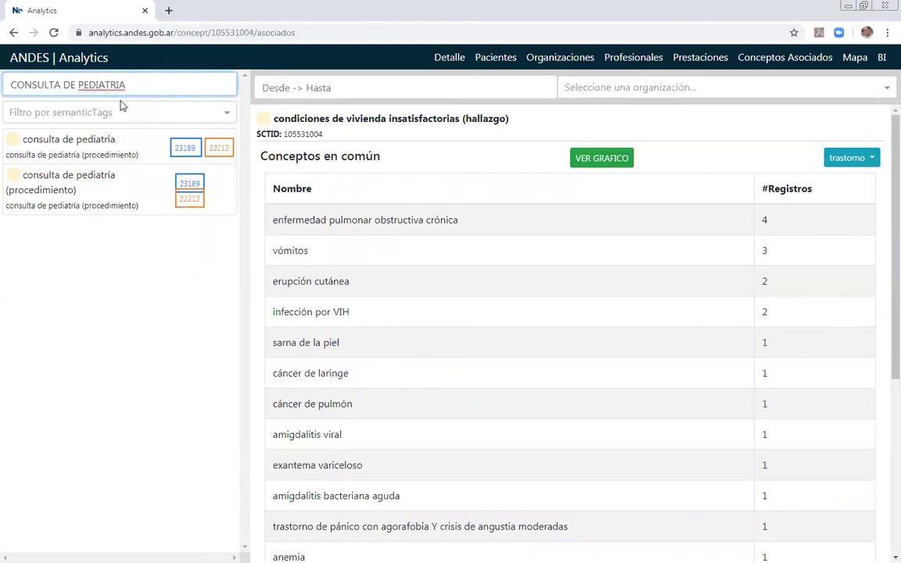
left_click(54, 164)
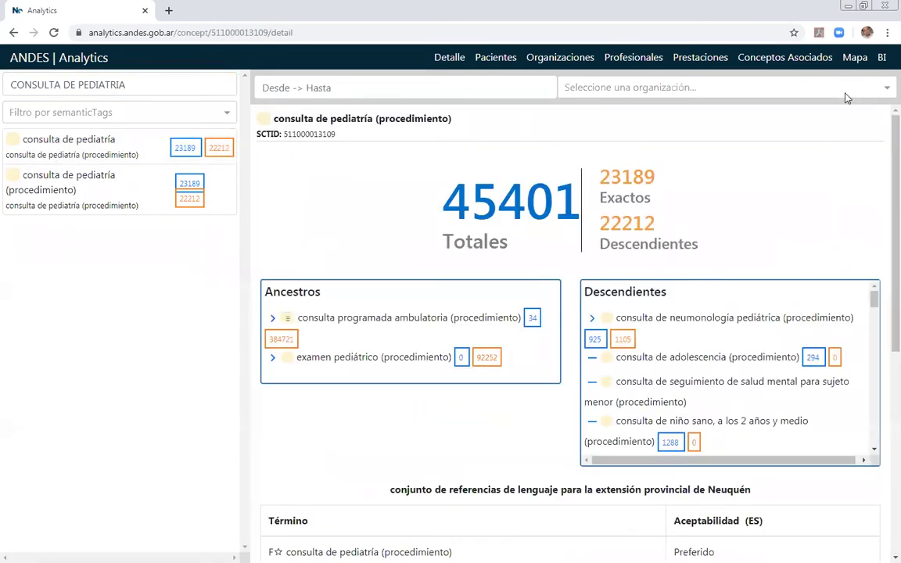
left_click(855, 67)
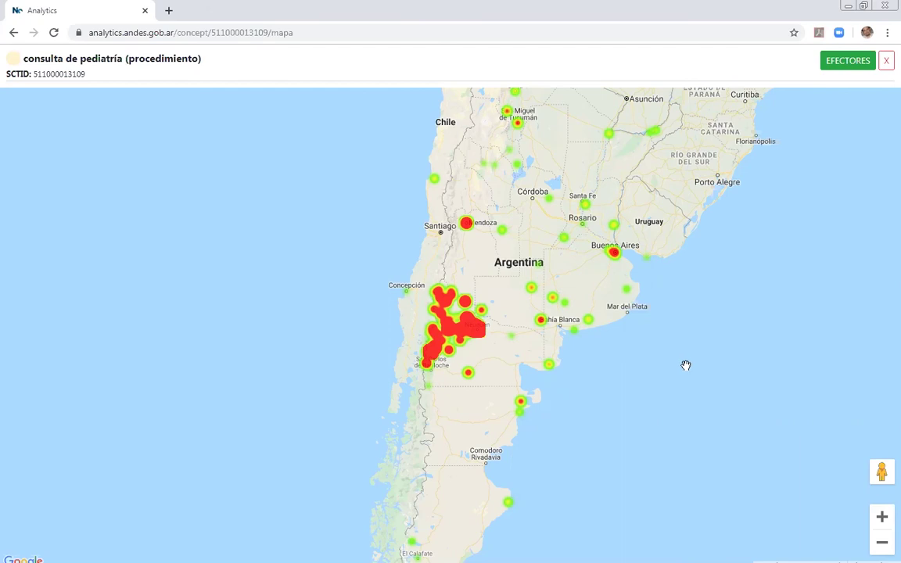
Step: Show the efectores on the consulta de pediatría map around central Argentina, then close the map
scroll(746, 297, "up", 1)
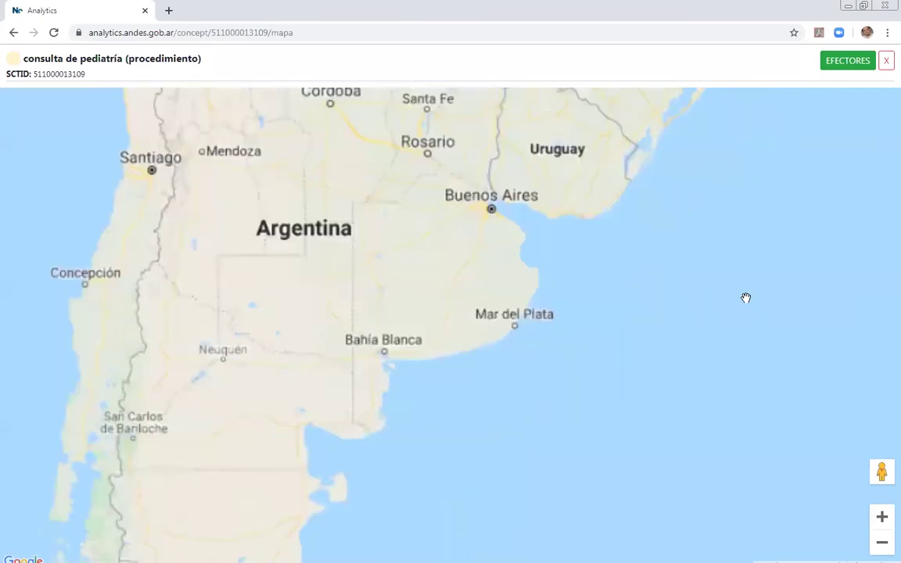
left_click_drag(398, 305, 593, 263)
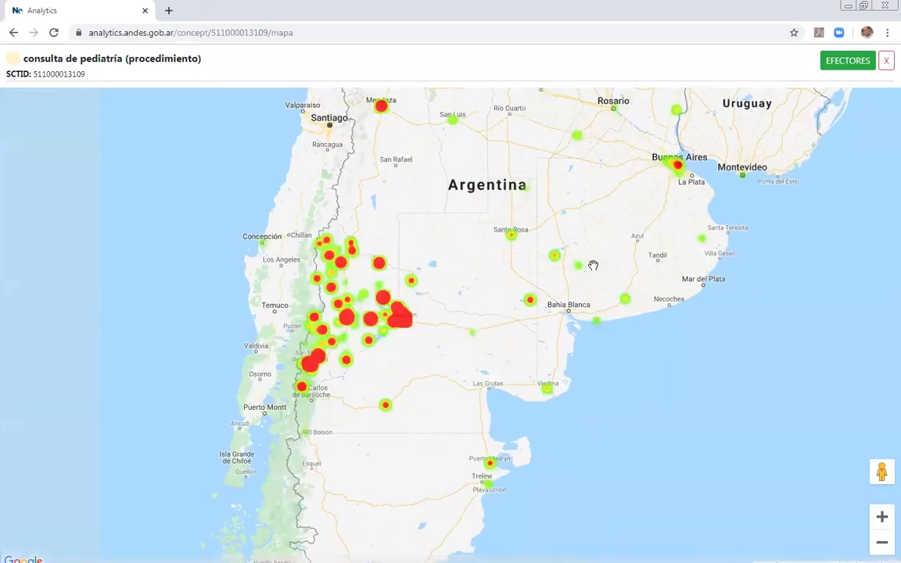
left_click(855, 64)
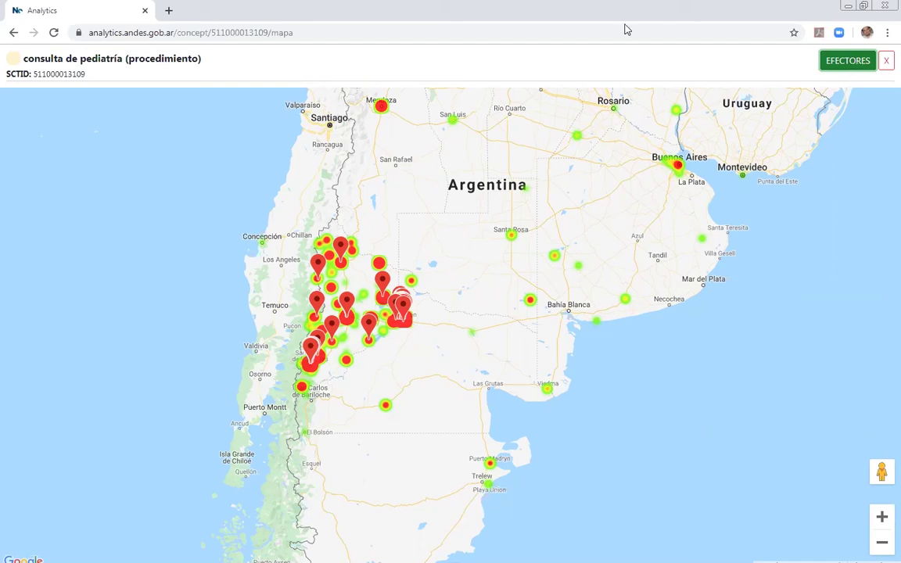
left_click(886, 60)
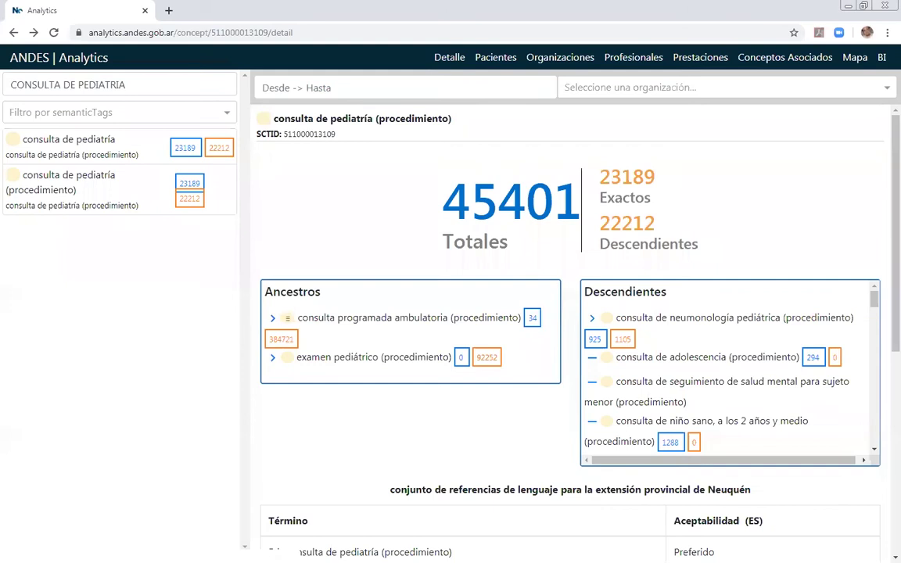
Step: Look up CONSULTA DE NEUROLOGIA and display the consulta de neurología procedure on the map with its efectores
double_click(125, 86)
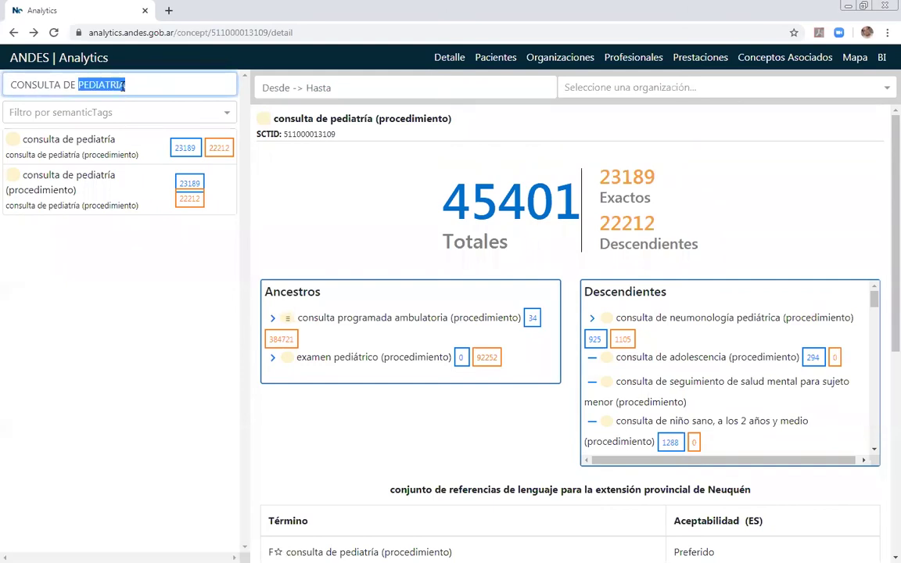
type("NEUR")
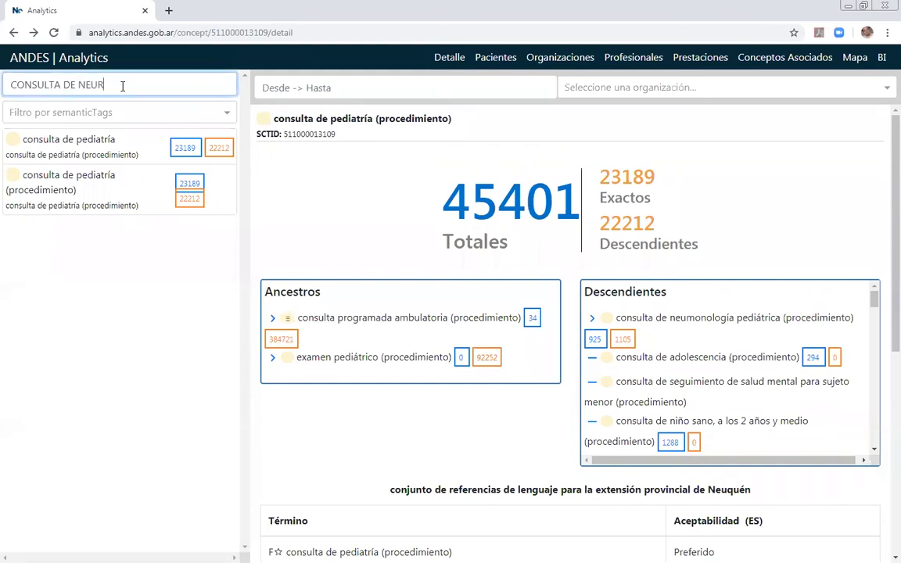
type("OLOGIA")
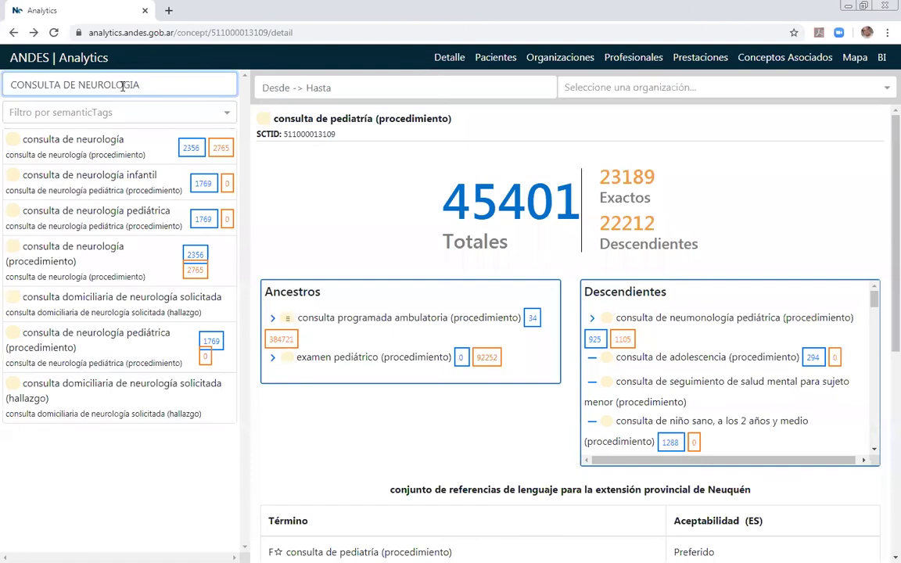
left_click(72, 145)
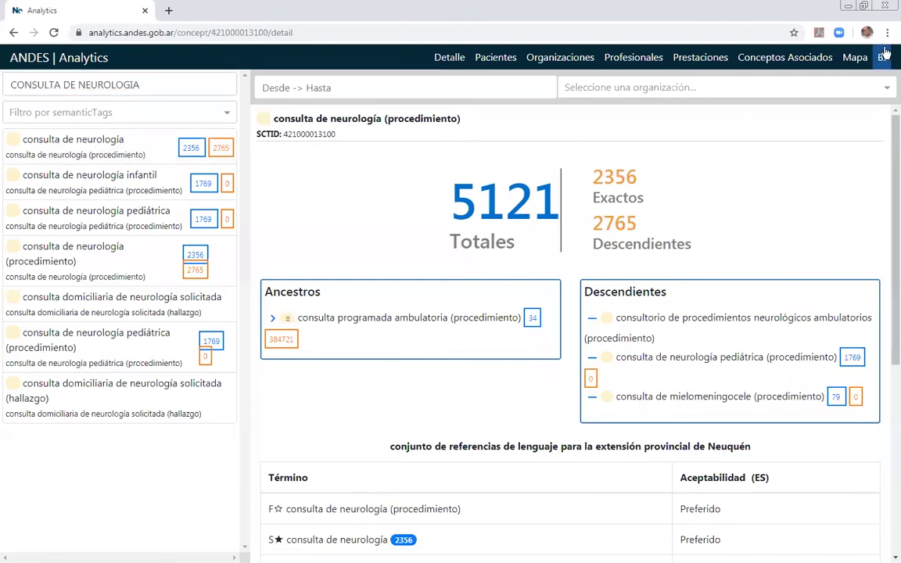
left_click(854, 57)
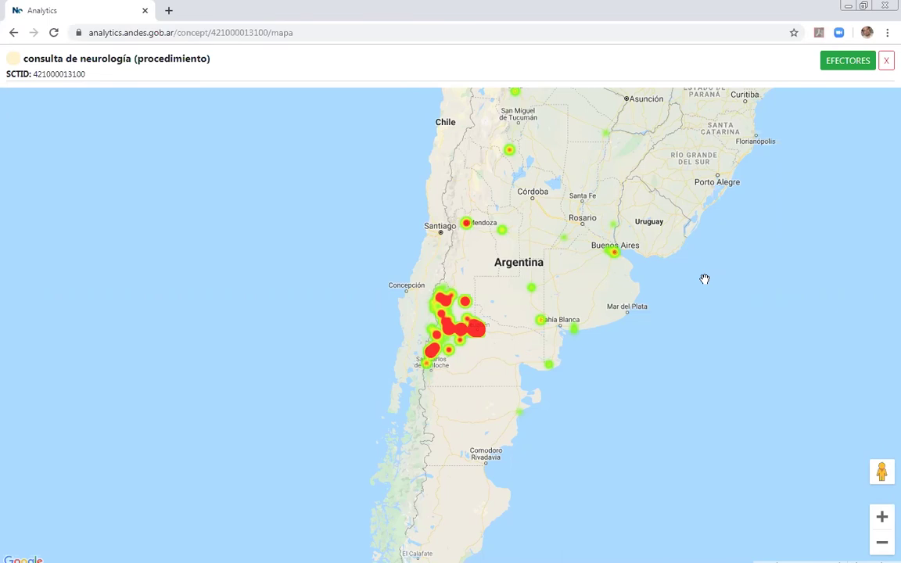
left_click(841, 66)
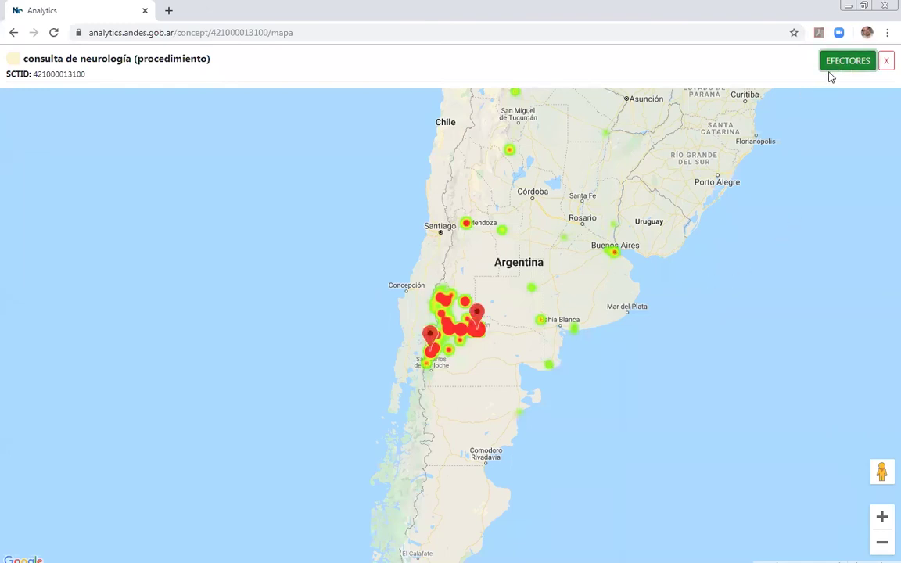